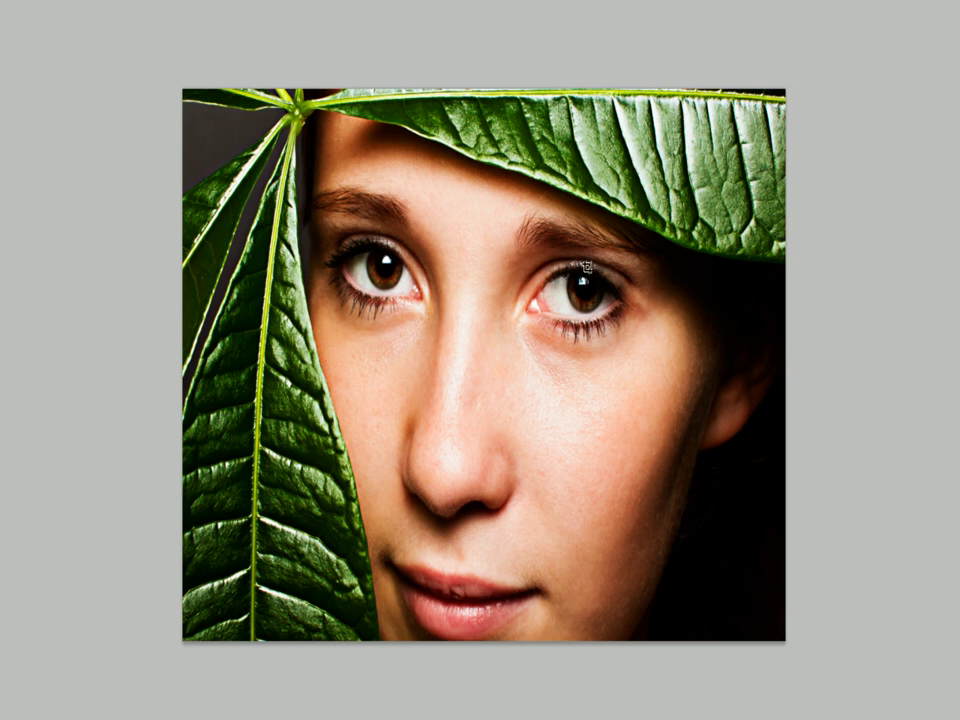
- Zoom in closely on the portrait's eyes, then scroll the view to zoom back out
click(442, 221)
click(587, 237)
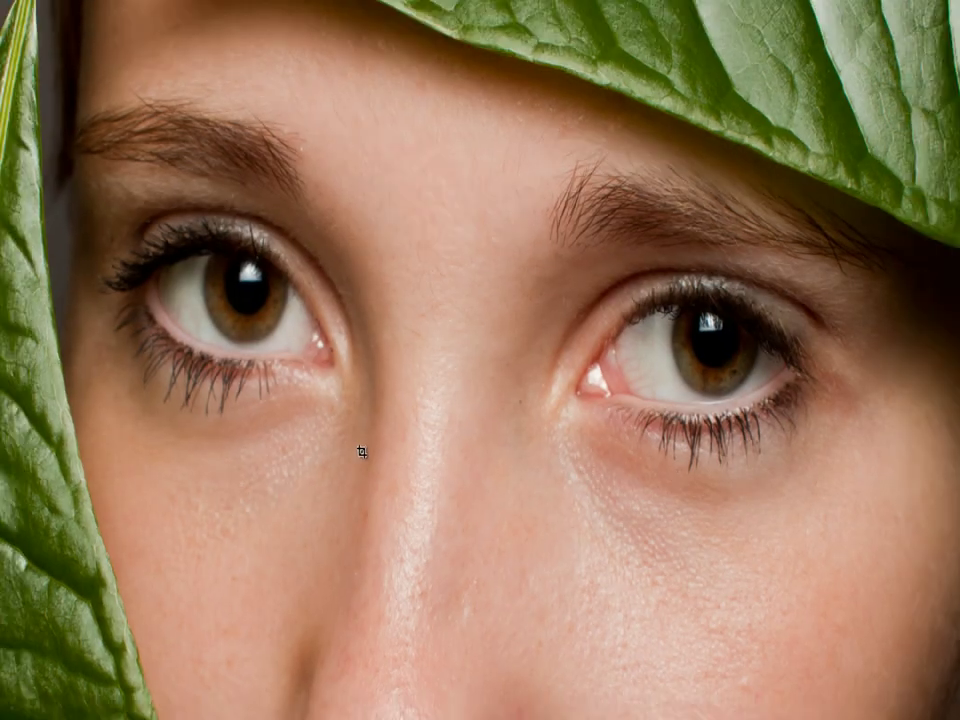
scroll(361, 451, down, 5)
scroll(495, 394, up, 1)
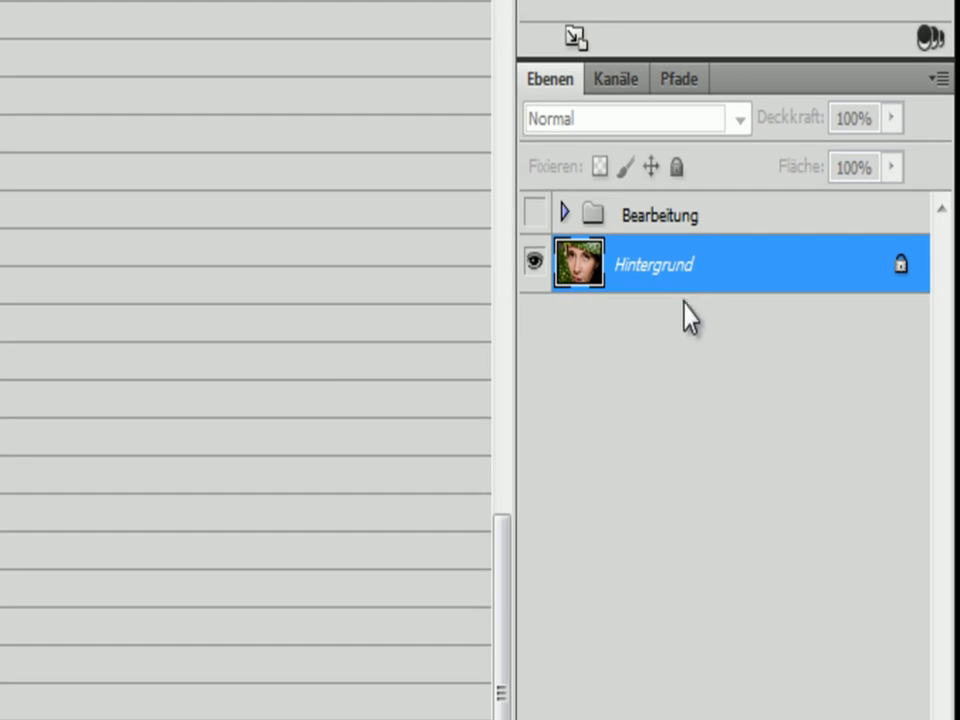
- Duplicate the background as Hintergrund Kopie 2 and preview Hochpass with a 25,0 pixel radius
key(ctrl+j)
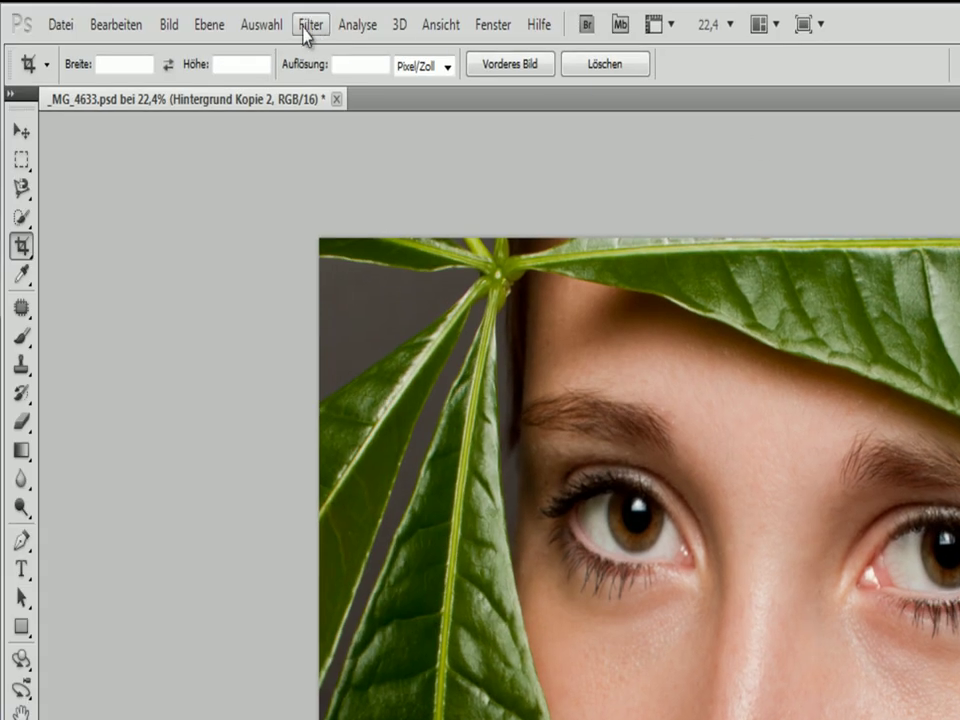
click(308, 25)
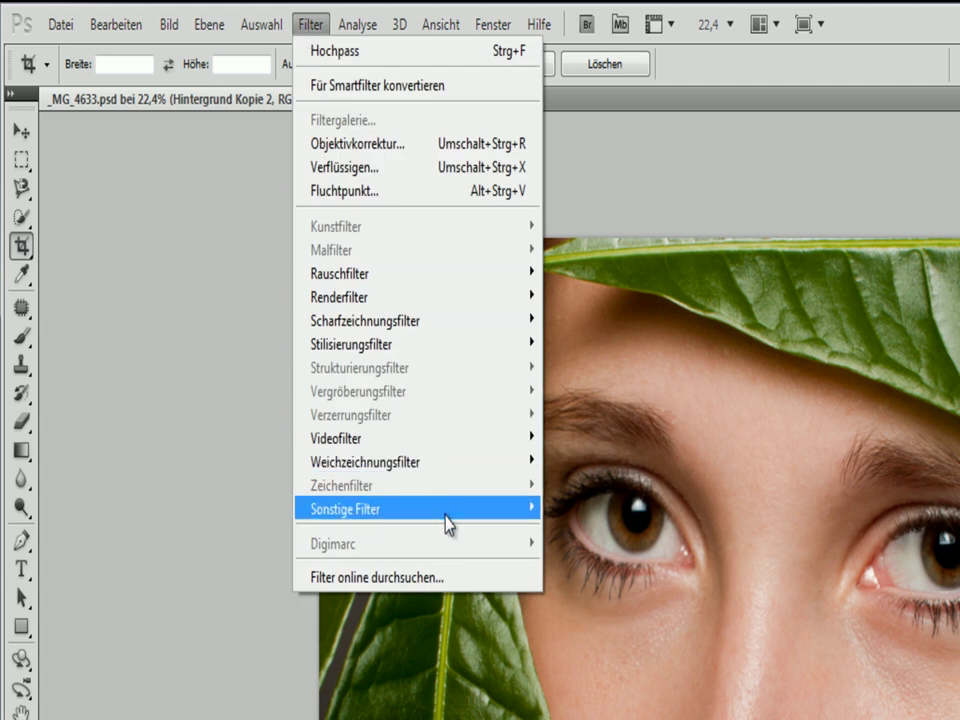
mouse_move(420, 509)
click(608, 579)
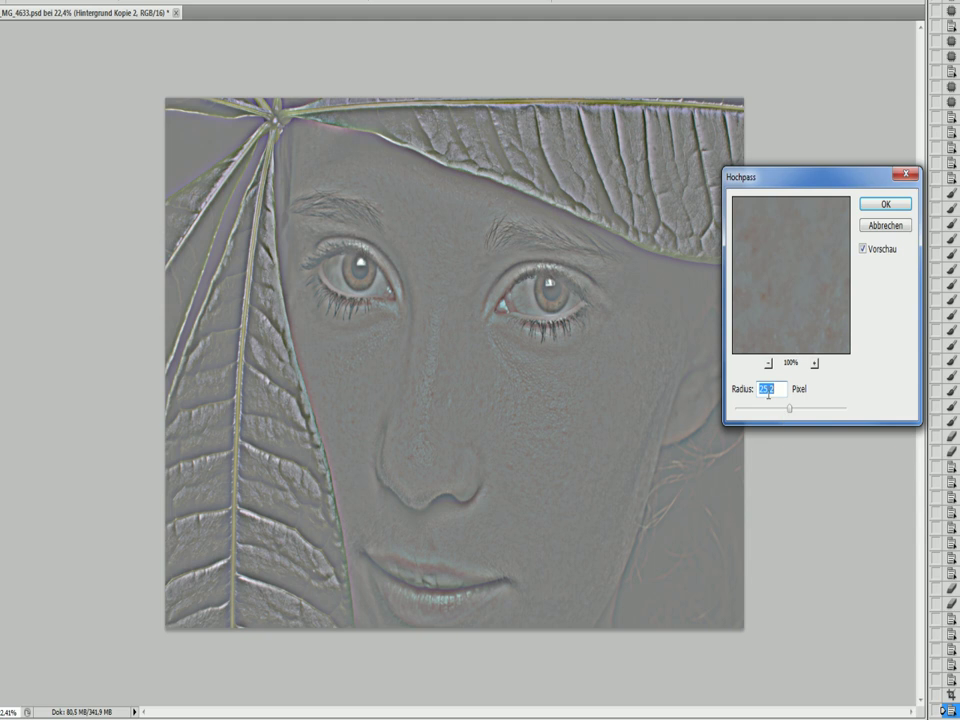
click(785, 405)
drag(785, 405, 789, 406)
- Apply the Hochpass filter and set the copy's blend mode to Ineinanderkopieren
click(885, 208)
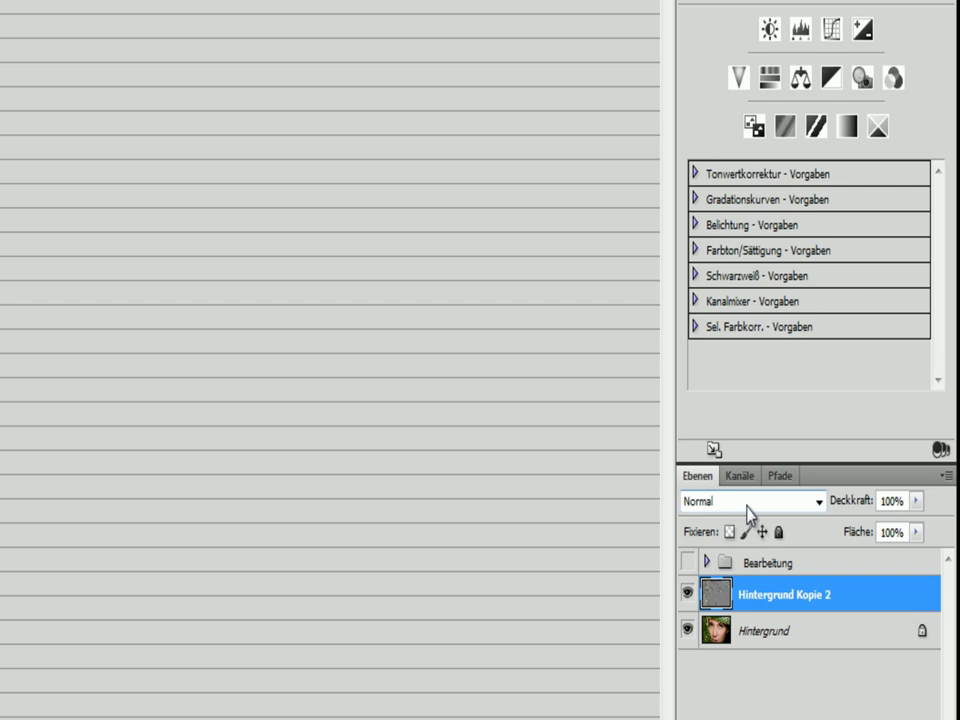
click(747, 506)
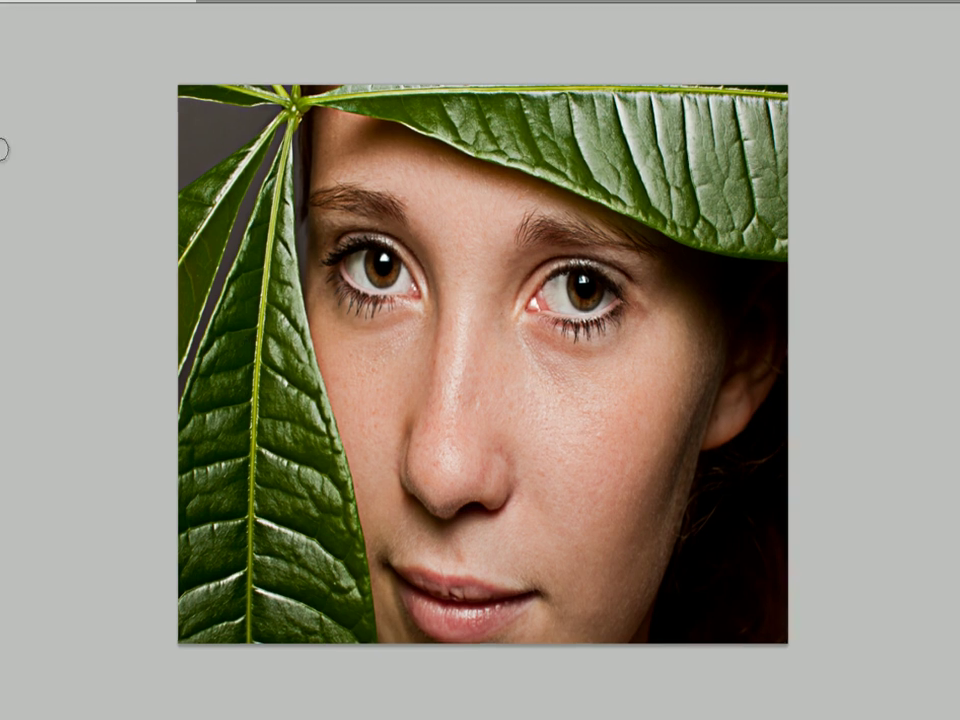
- Choose the Brush, add a layer mask to Hintergrund Kopie 2 and enlarge the brush
click(17, 228)
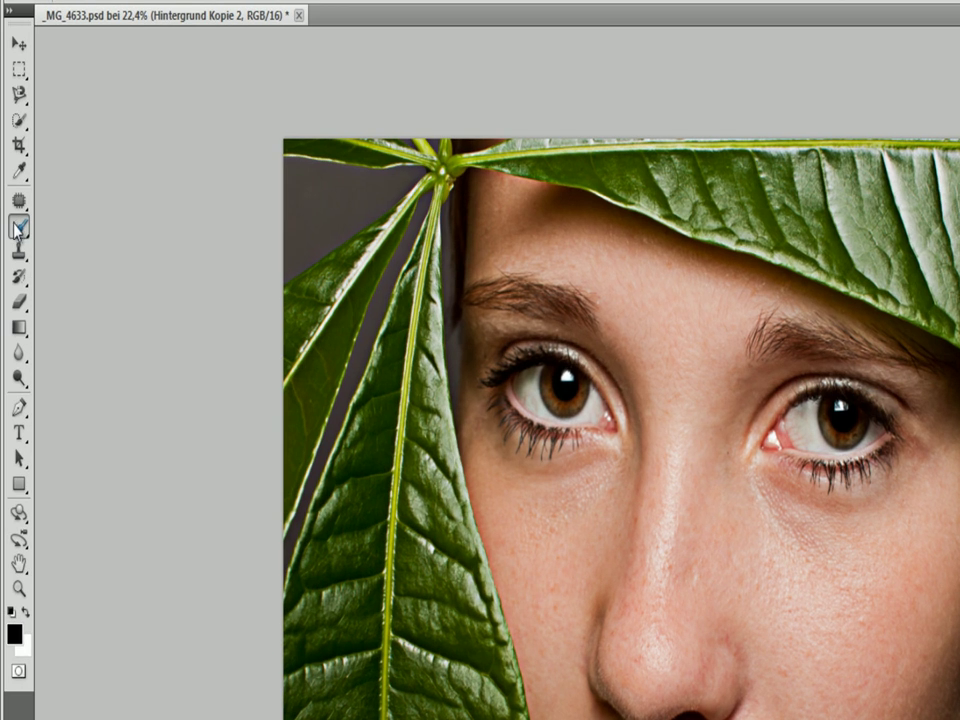
right_click(17, 228)
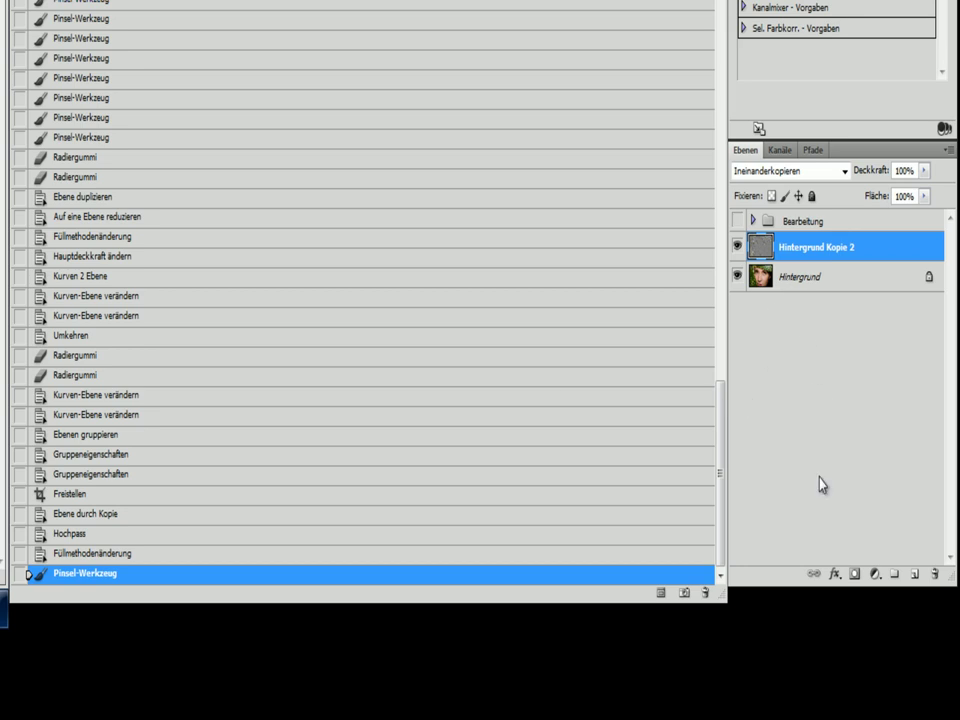
click(855, 576)
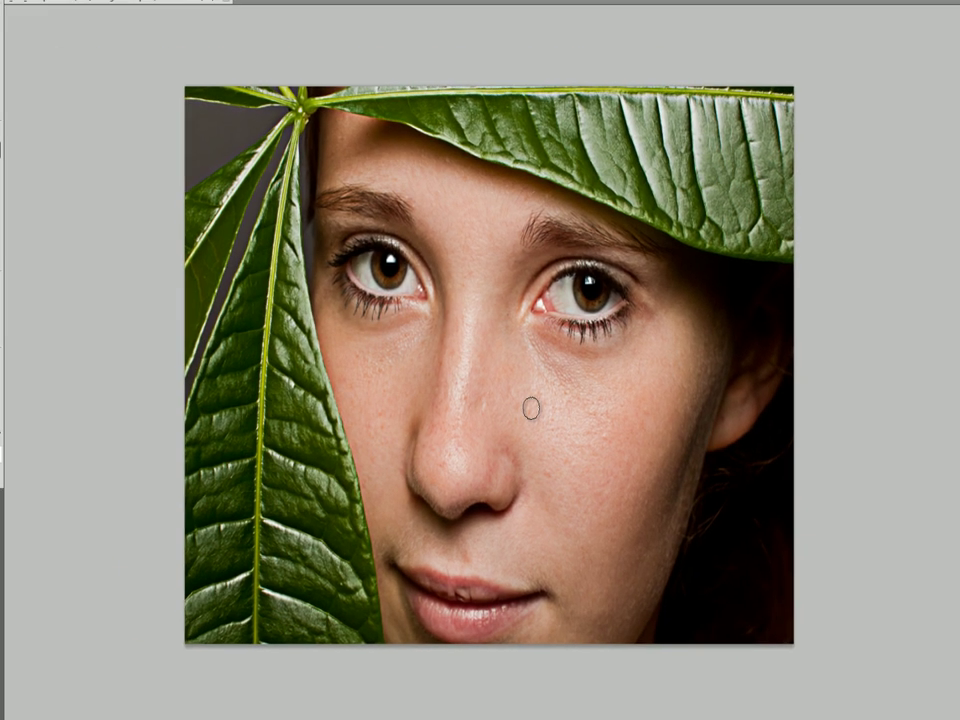
key(bracketright)
key(bracketright)
key(bracketright)
key(bracketright)
key(bracketright)
key(bracketright)
key(bracketright)
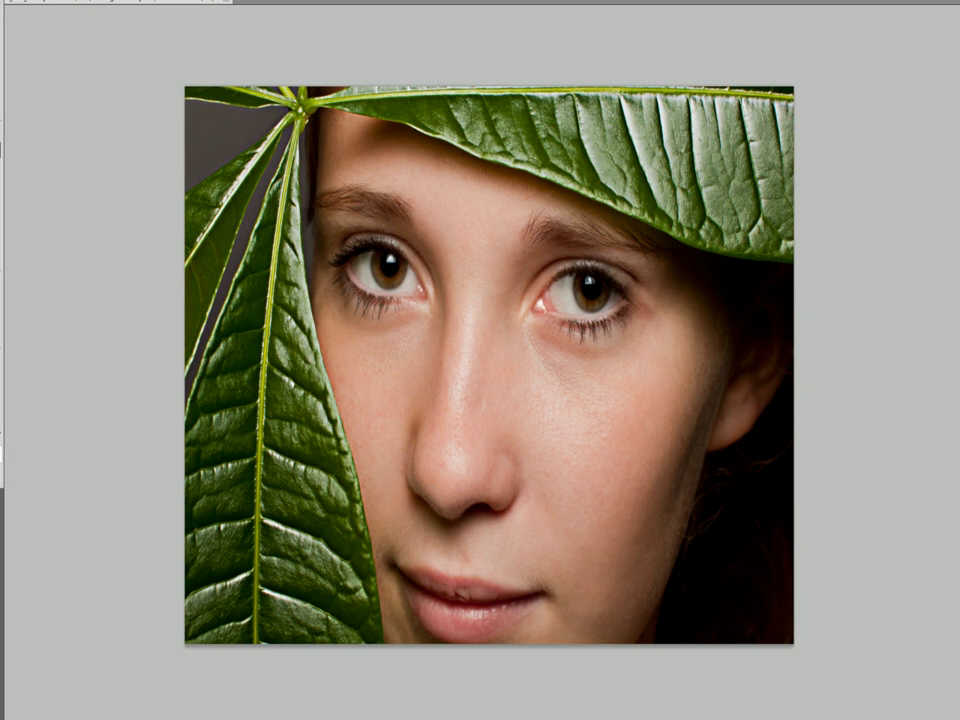
- Select an ellipse around the left eye and erase on the mask around the eyes
drag(342, 163, 472, 337)
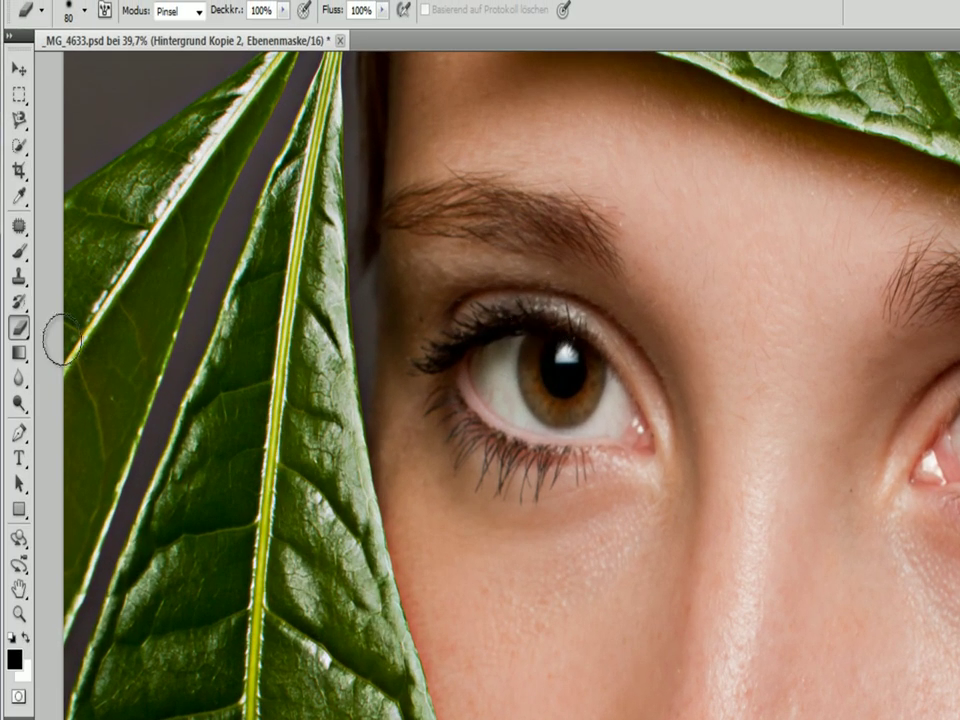
right_click(20, 327)
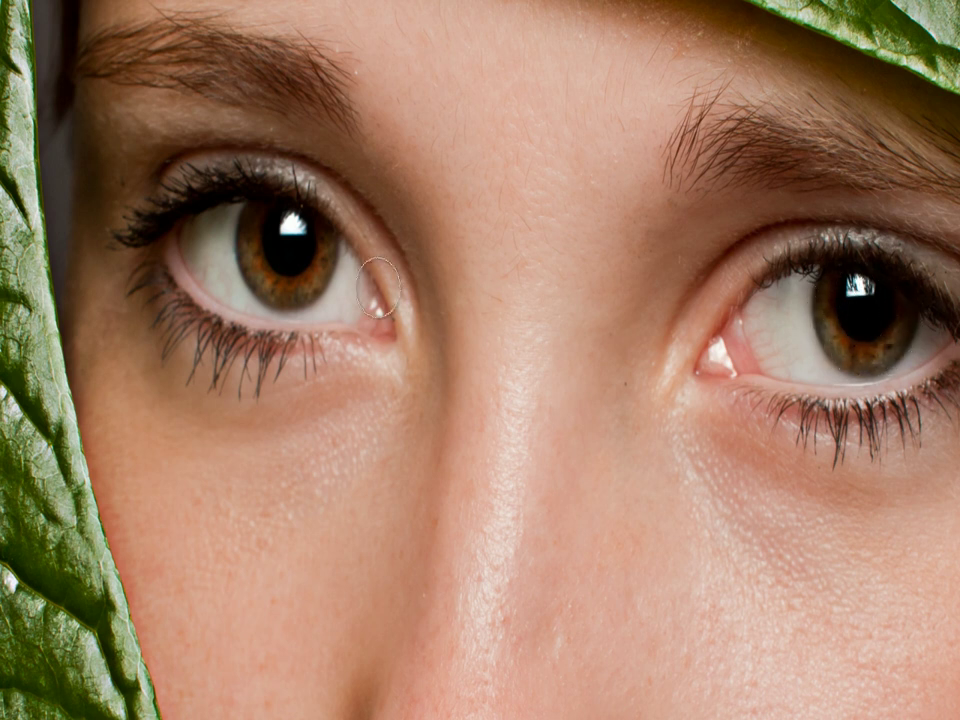
scroll(294, 249, down, 2)
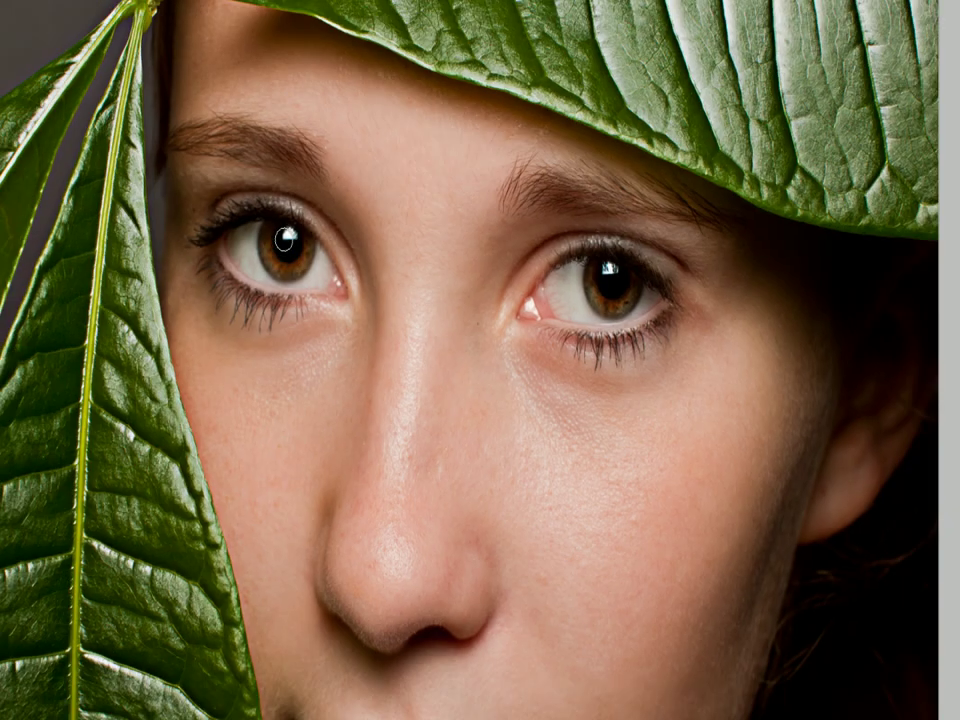
scroll(285, 237, down, 2)
scroll(259, 231, down, 1)
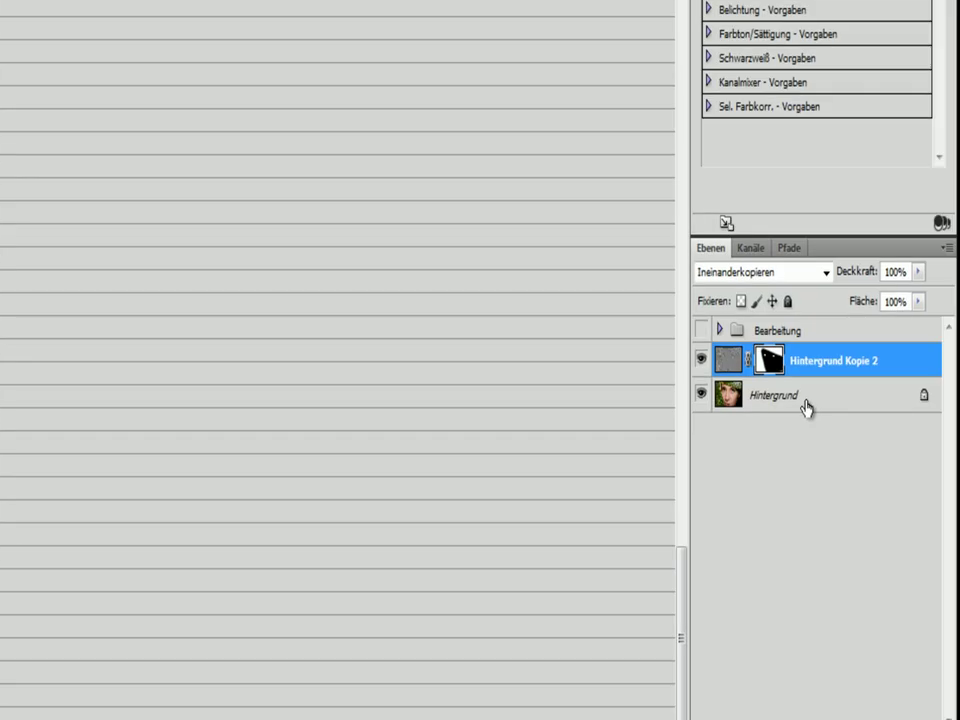
- Duplicate Hintergrund and Hintergrund Kopie 2 together with Ebenen duplizieren
click(808, 396)
click(808, 365)
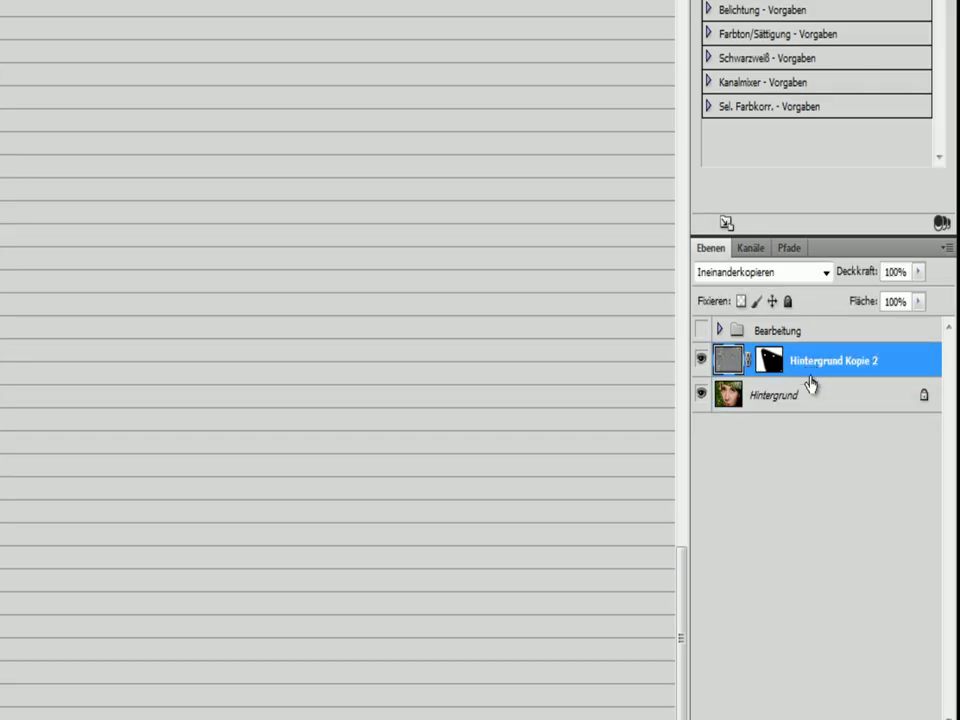
shift+click(784, 395)
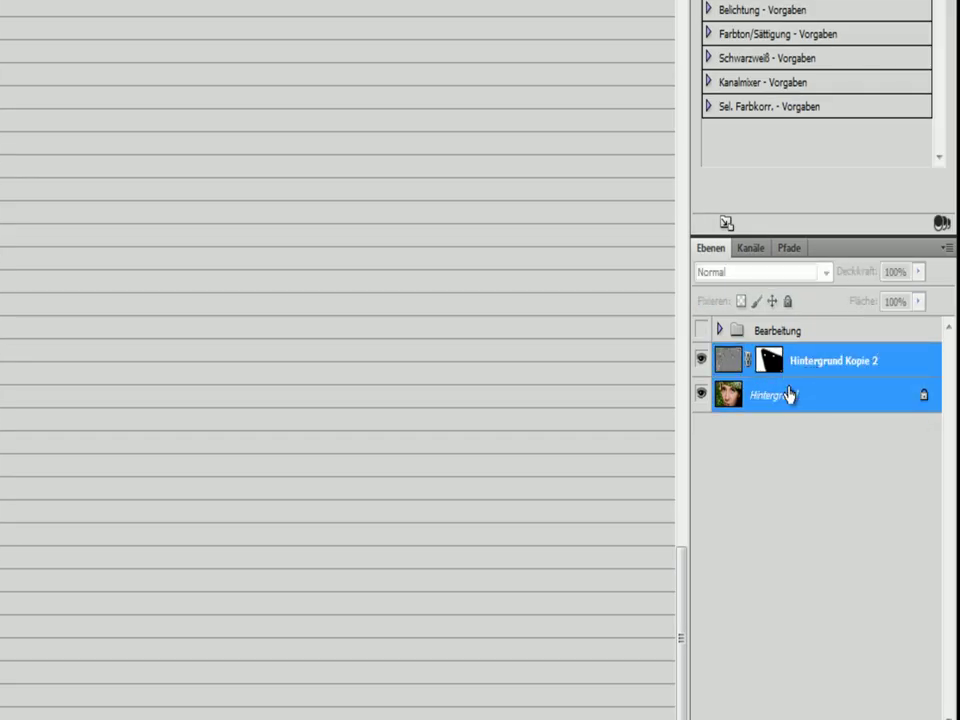
right_click(789, 395)
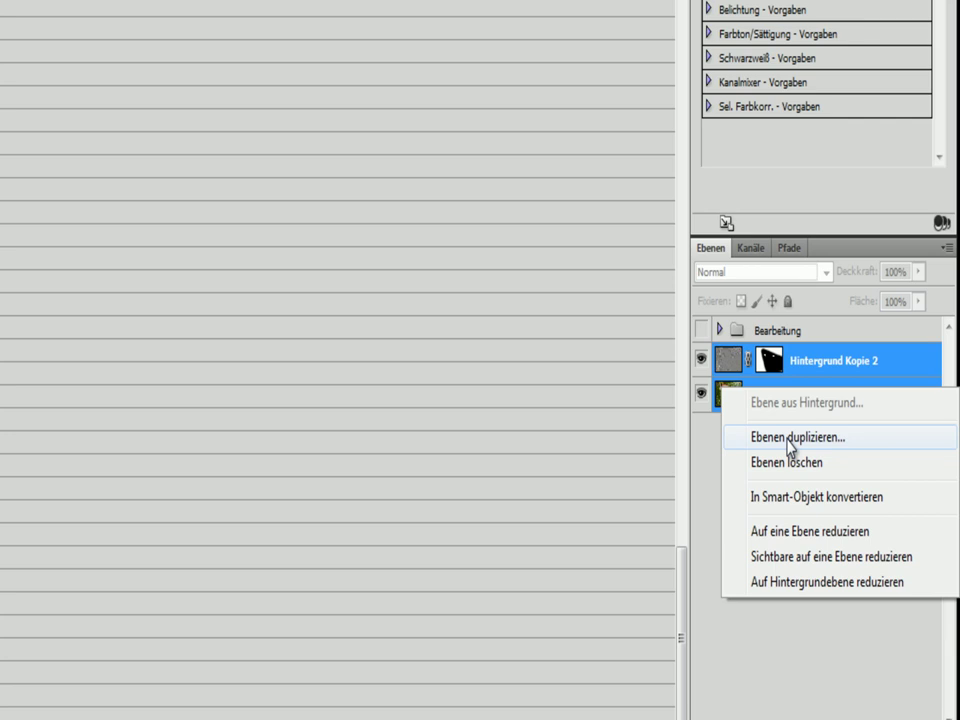
click(789, 437)
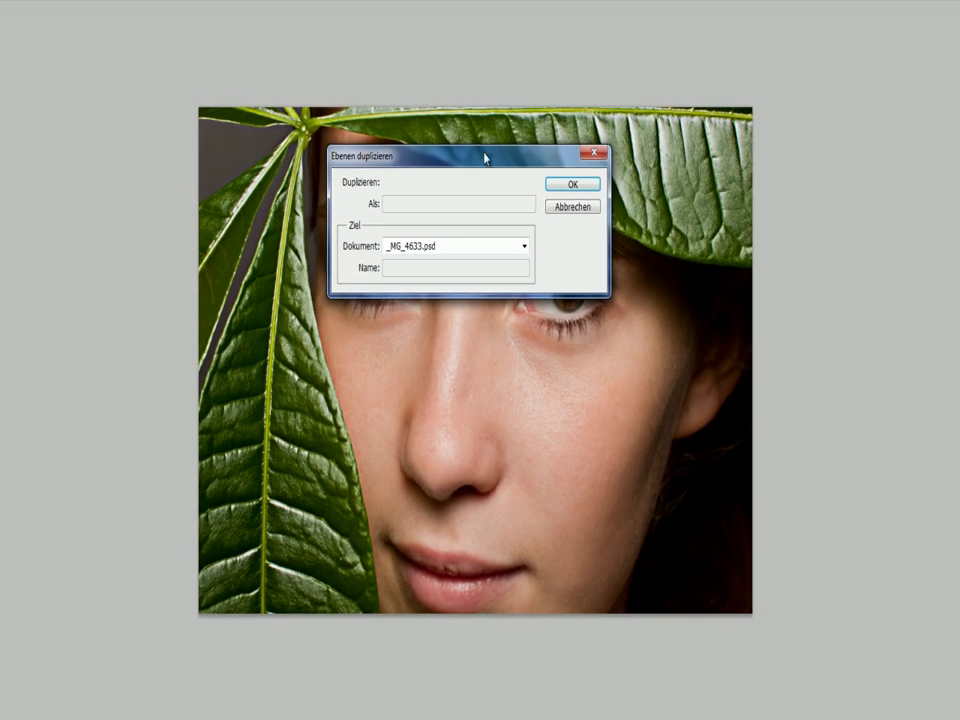
click(573, 186)
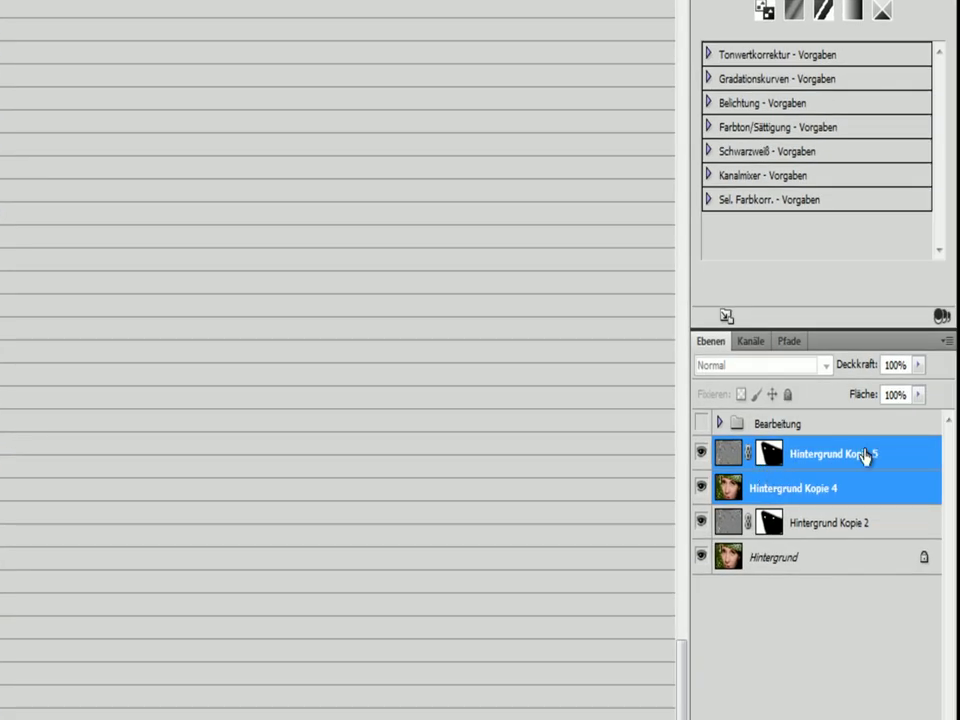
right_click(800, 472)
- Merge the two copies into Hintergrund Kopie 5 and view it on its own
click(812, 403)
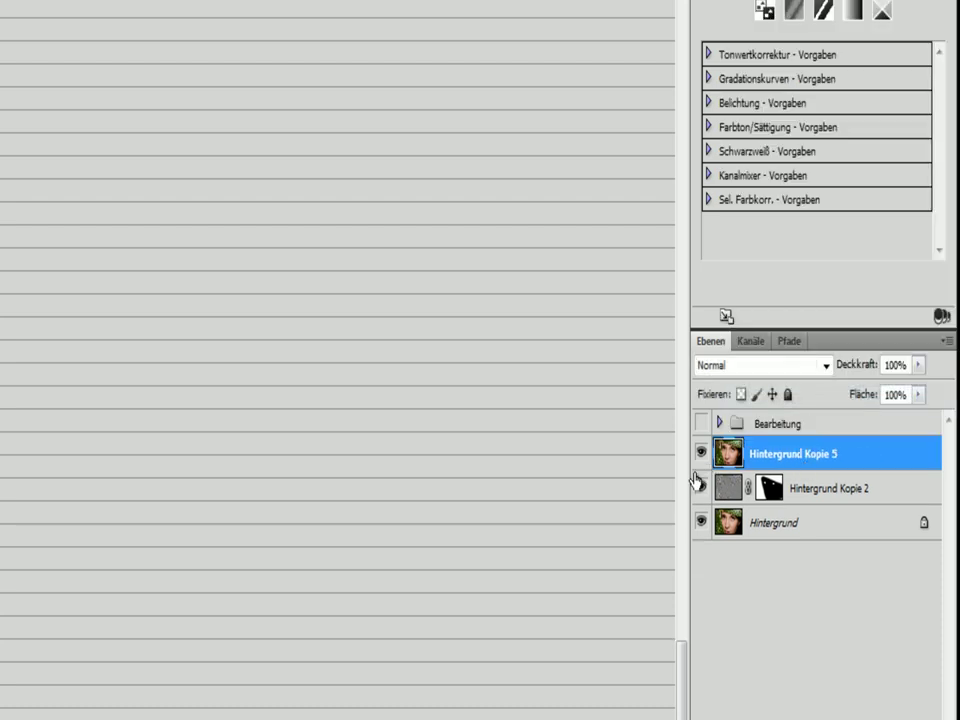
click(805, 503)
click(801, 495)
click(797, 457)
click(701, 488)
click(701, 522)
- Restore the original layers' visibility and set Hintergrund Kopie 5 to Ineinanderkopieren
click(701, 488)
click(701, 522)
click(701, 453)
click(763, 366)
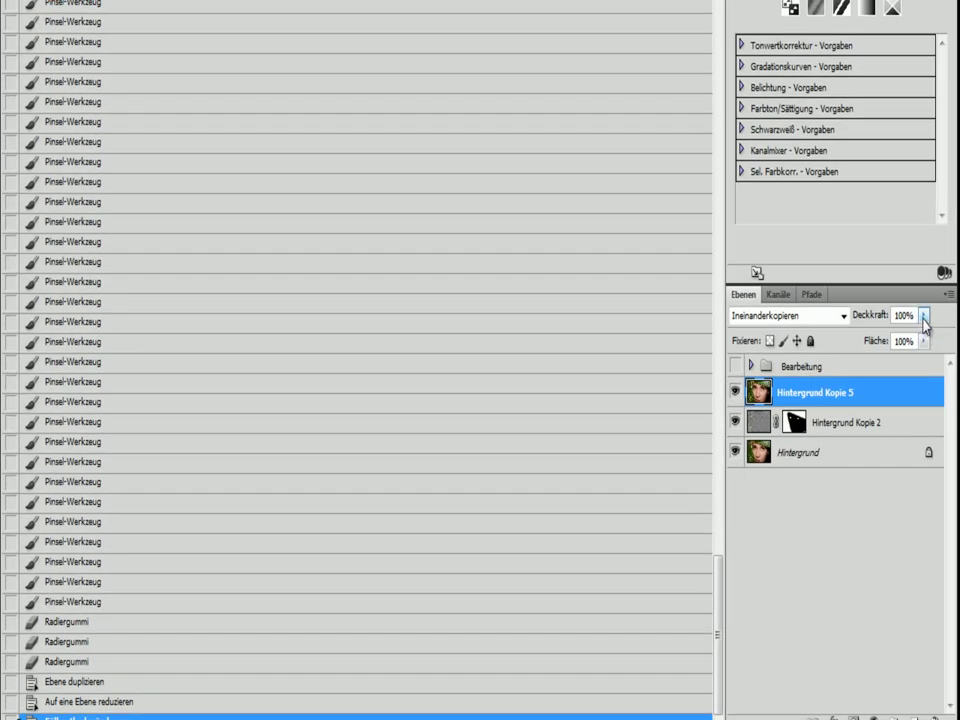
- Lower Hintergrund Kopie 5's Deckkraft to 54%
click(925, 317)
drag(925, 339, 896, 341)
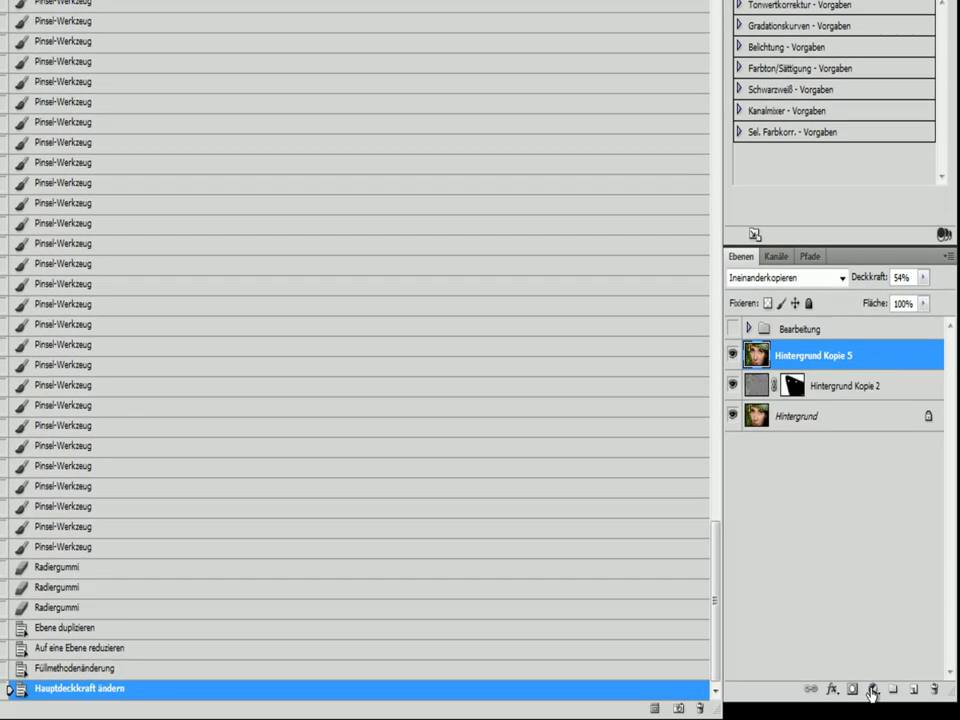
click(873, 691)
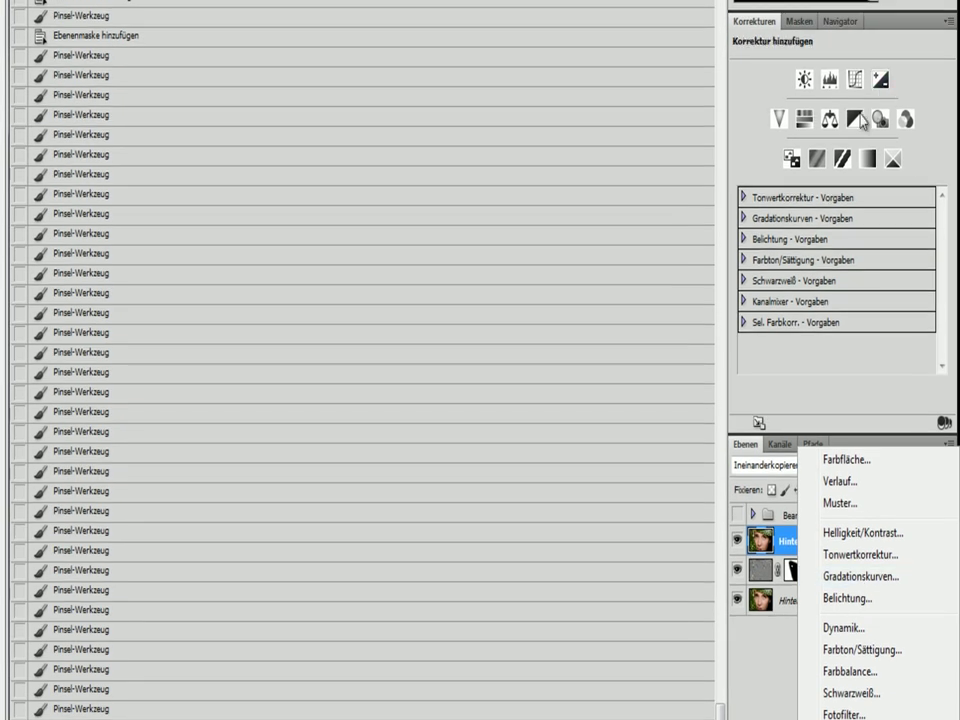
- Add curves layer Kurven 3 with a gentle S-curve, lifting midtones and deepening shadows
click(855, 86)
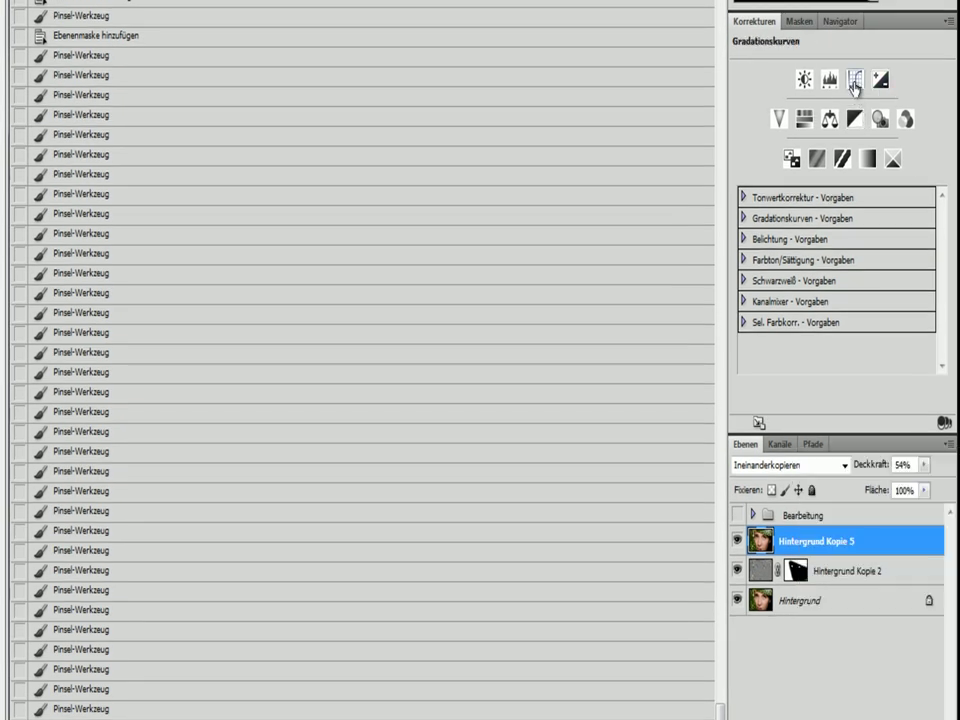
click(855, 82)
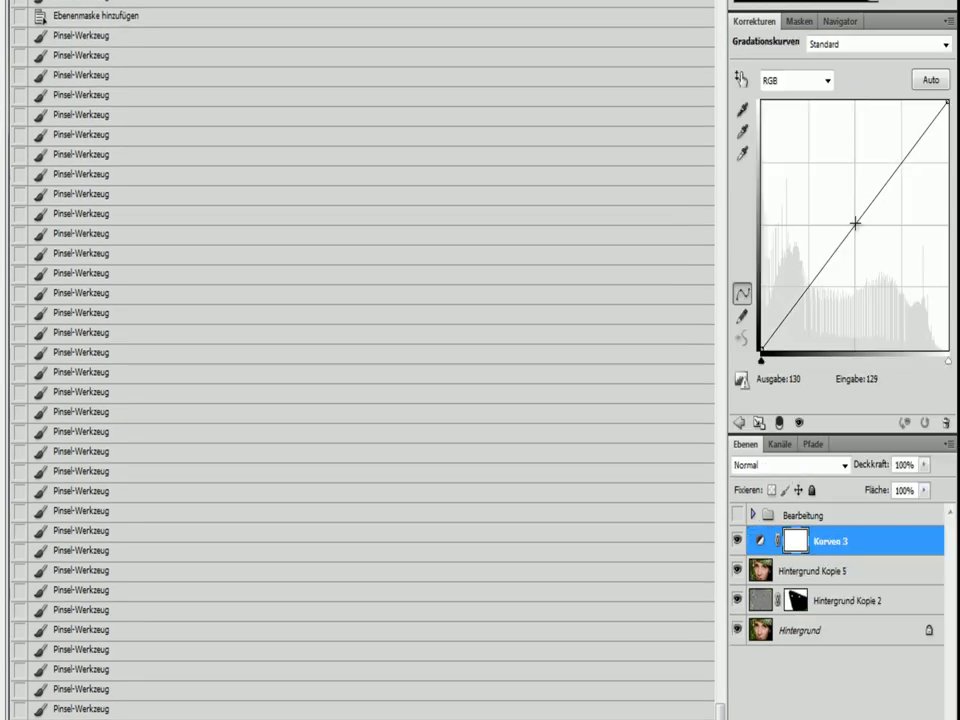
drag(855, 224, 849, 217)
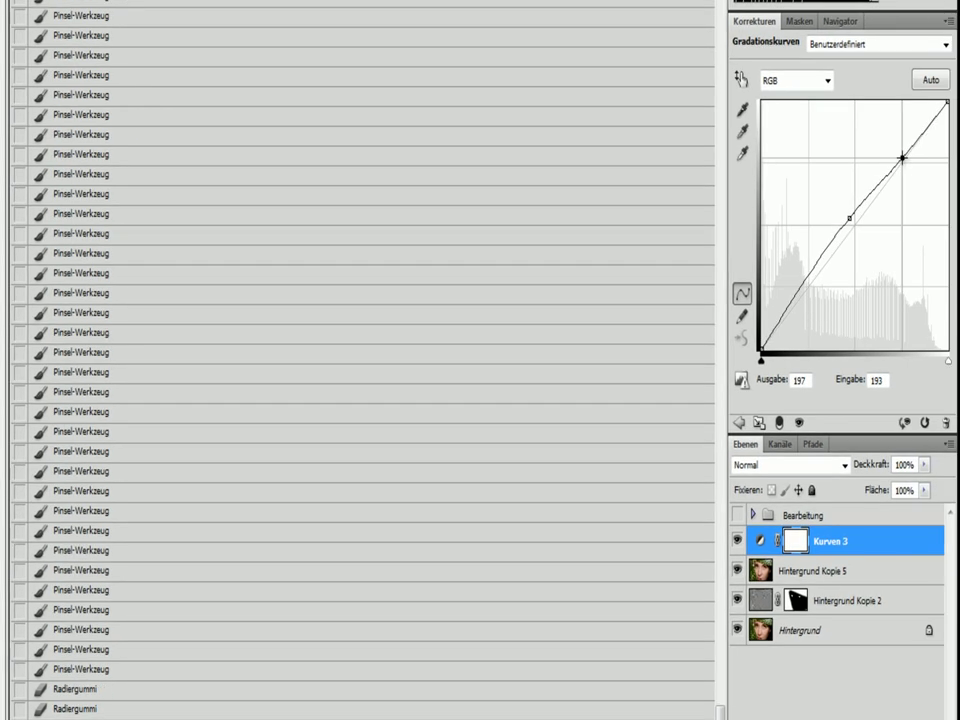
drag(902, 157, 900, 155)
drag(805, 282, 808, 290)
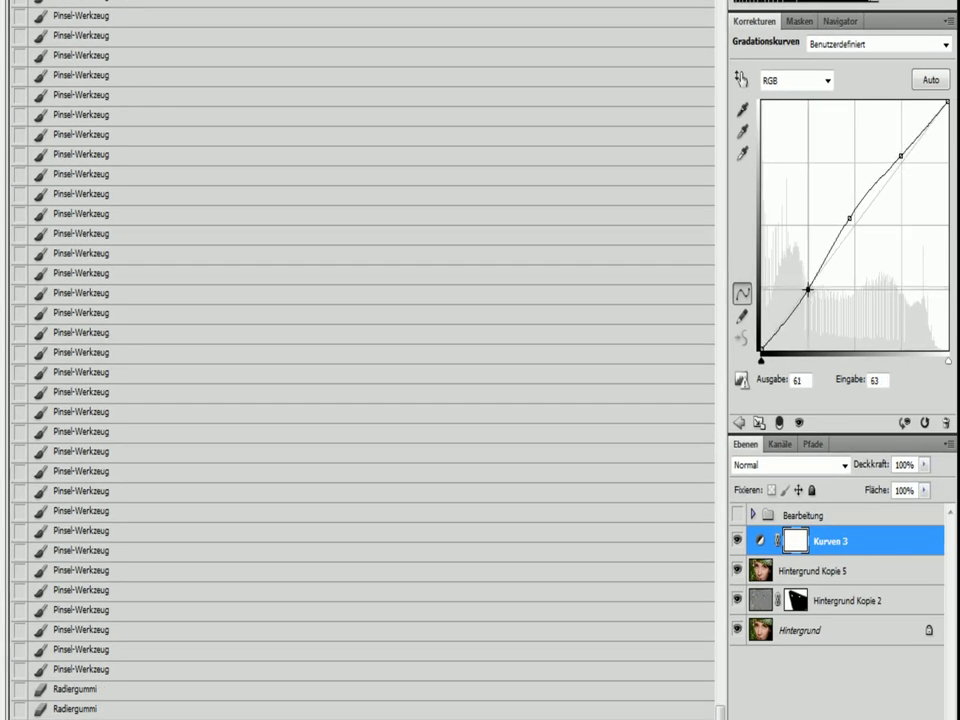
click(737, 541)
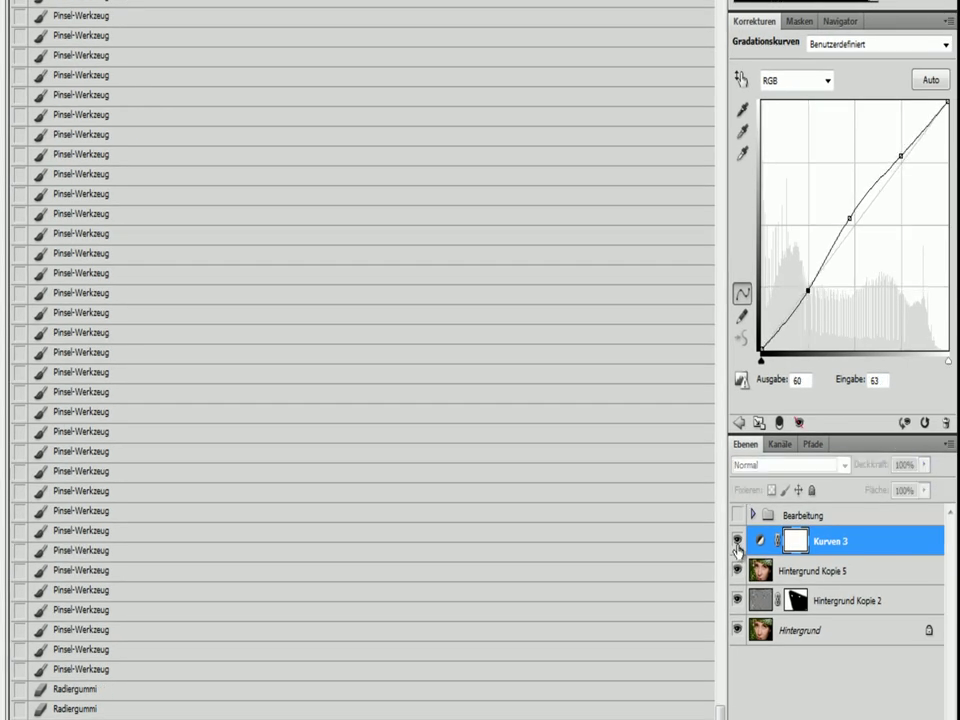
drag(900, 159, 898, 154)
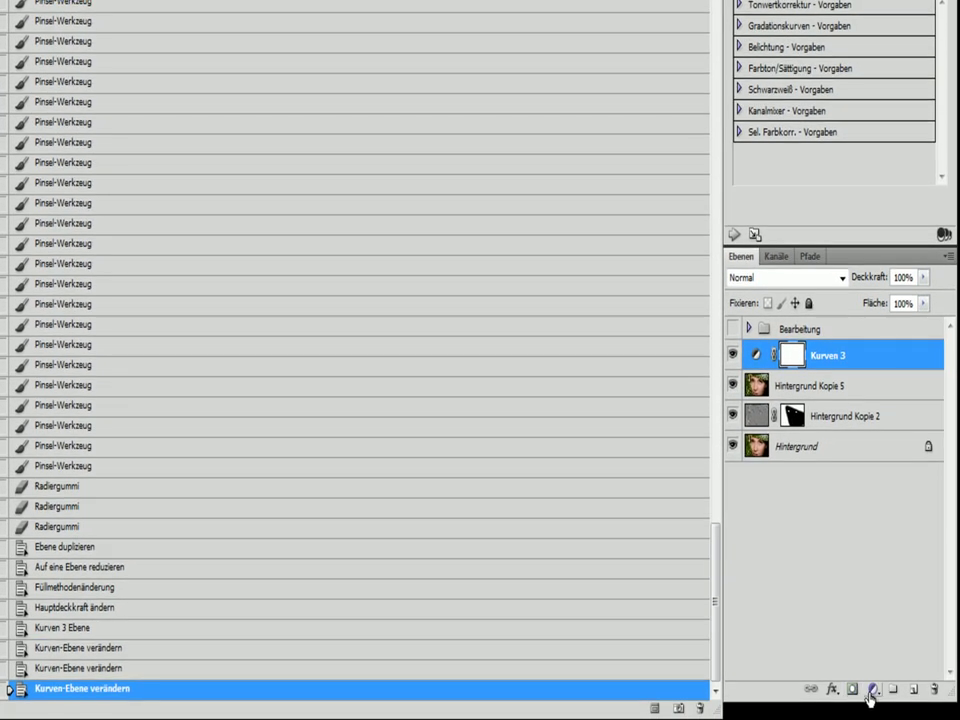
- Add curves layer Kurven 4 brightening 51 to 192, with its mask inverted to black
click(870, 698)
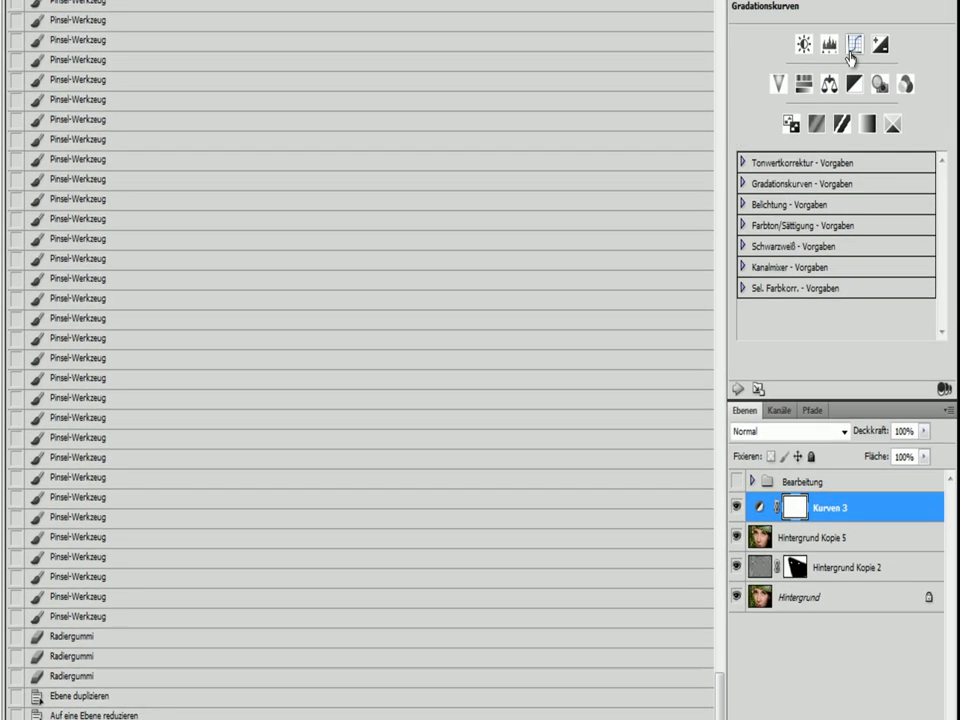
click(852, 47)
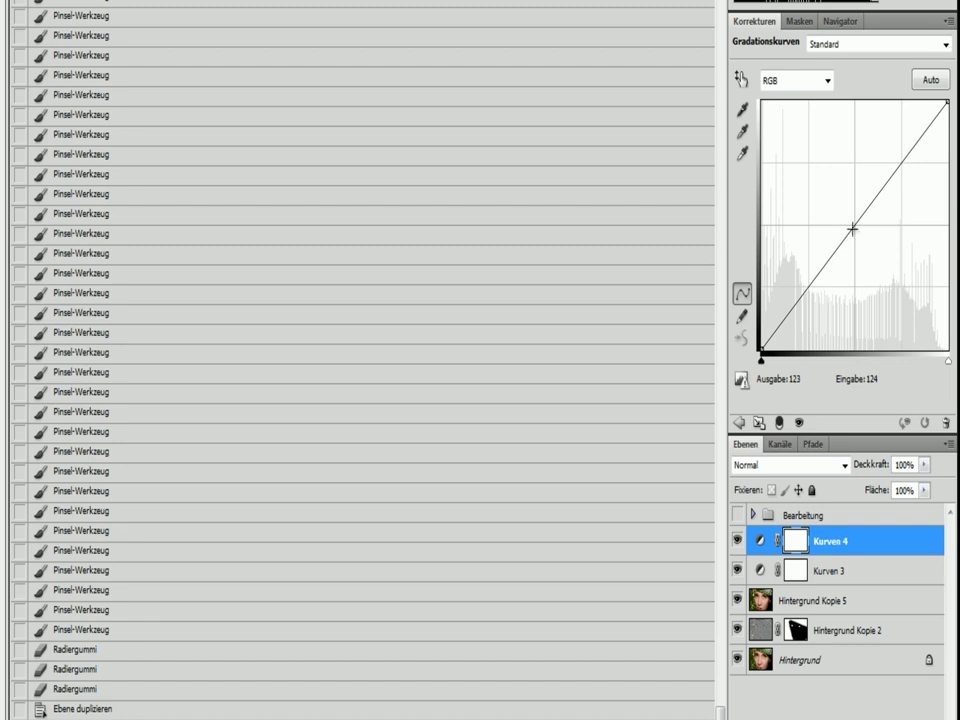
drag(856, 224, 799, 162)
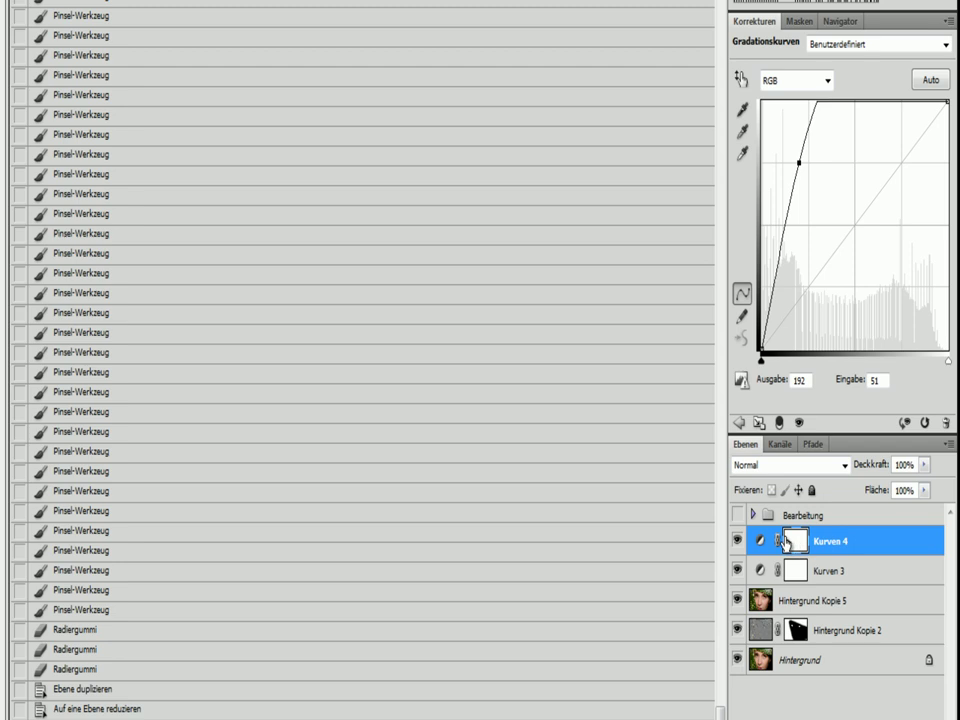
key(ctrl+i)
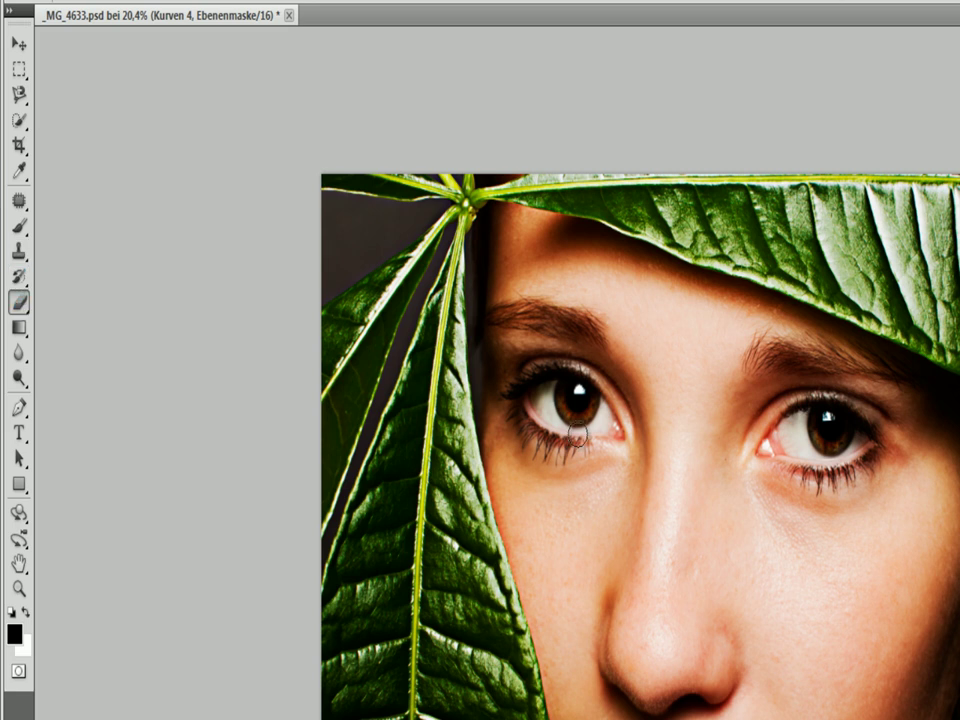
- Paint white over both irises on the Kurven 4 mask, then lower the curve to soften the brightening
scroll(648, 455, up, 3)
scroll(562, 372, up, 5)
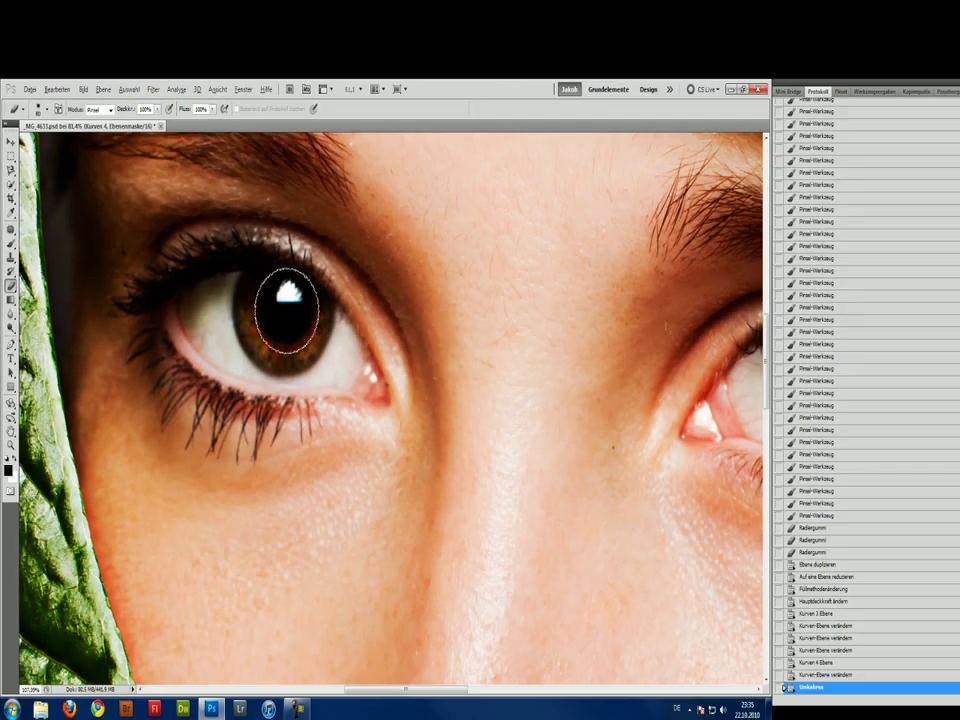
mouse_move(168, 276)
mouse_down()
mouse_move(135, 268)
mouse_move(144, 339)
mouse_move(246, 343)
mouse_move(253, 354)
mouse_move(225, 296)
mouse_move(129, 246)
mouse_move(197, 332)
mouse_move(282, 314)
mouse_up()
scroll(282, 314, down, 3)
scroll(270, 318, down, 1)
scroll(260, 320, down, 1)
scroll(469, 336, up, 2)
mouse_move(413, 322)
mouse_down()
mouse_move(347, 289)
mouse_move(401, 339)
mouse_move(390, 332)
mouse_move(433, 318)
mouse_move(396, 332)
mouse_move(369, 321)
mouse_move(354, 279)
mouse_move(407, 355)
mouse_up()
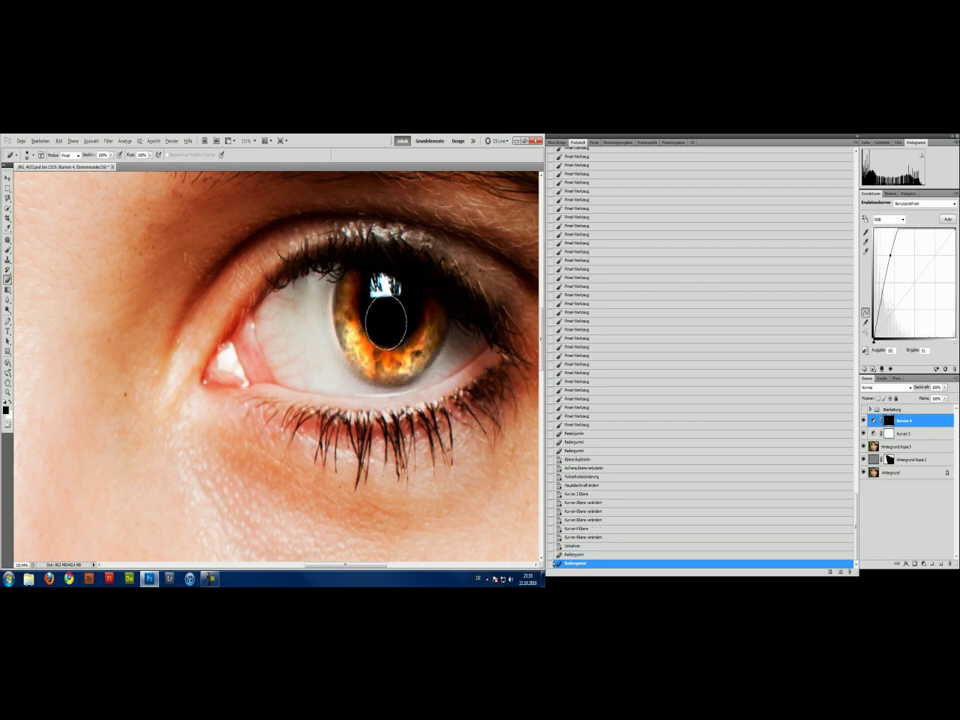
key(ctrl+minus)
key(ctrl+minus)
key(ctrl+minus)
key(ctrl+minus)
key(ctrl+minus)
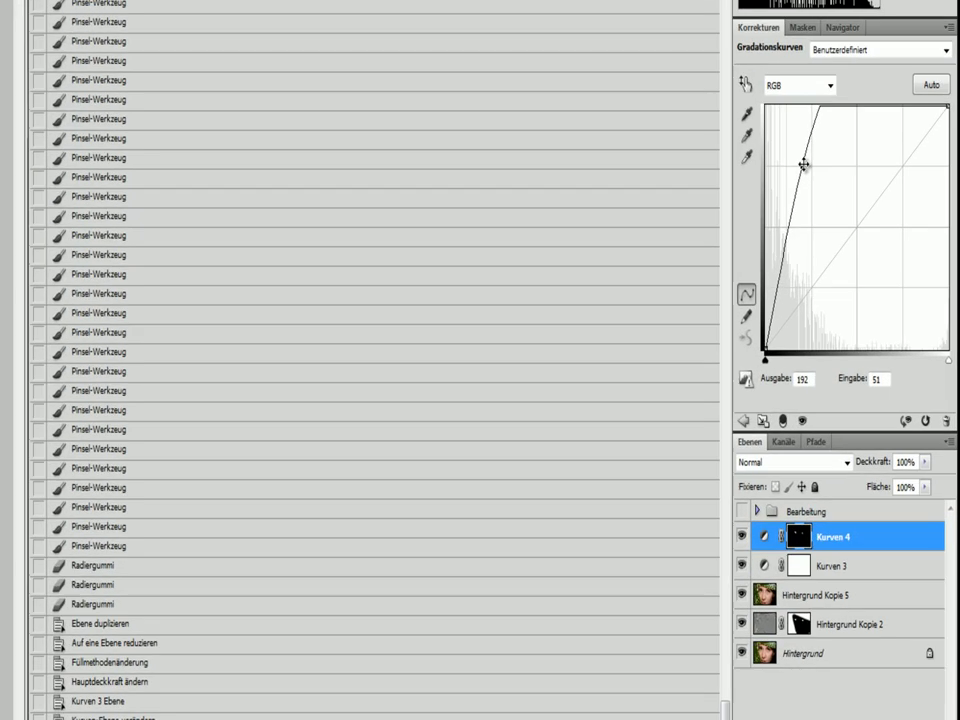
mouse_move(804, 164)
mouse_down()
mouse_move(854, 212)
mouse_move(849, 204)
mouse_up()
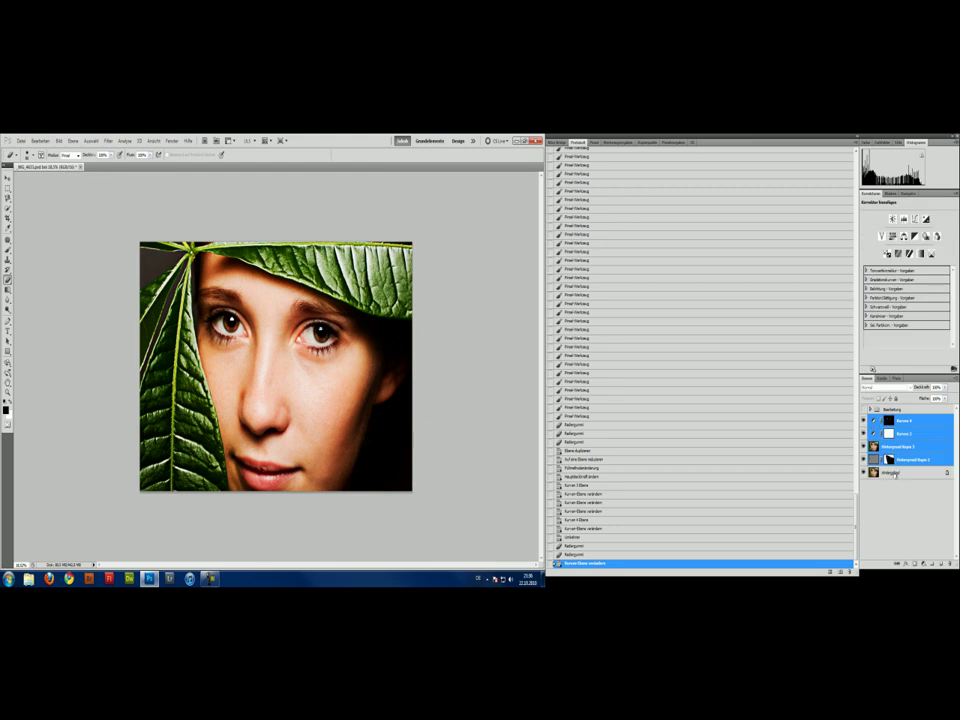
- Group the selected edit layers and name the group Tutorial
key(ctrl+e)
double_click(890, 419)
key(BackSpace)
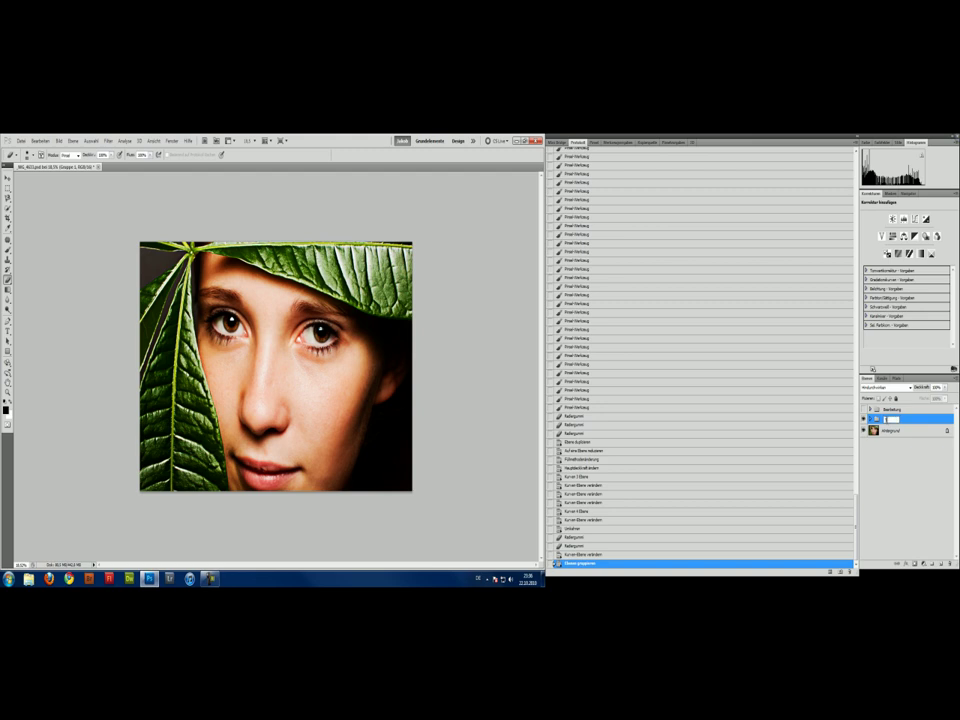
text(rn)
key(Return)
- Toggle the Tutorial group's visibility repeatedly for a before/after comparison, then delete the group
click(865, 419)
click(865, 419)
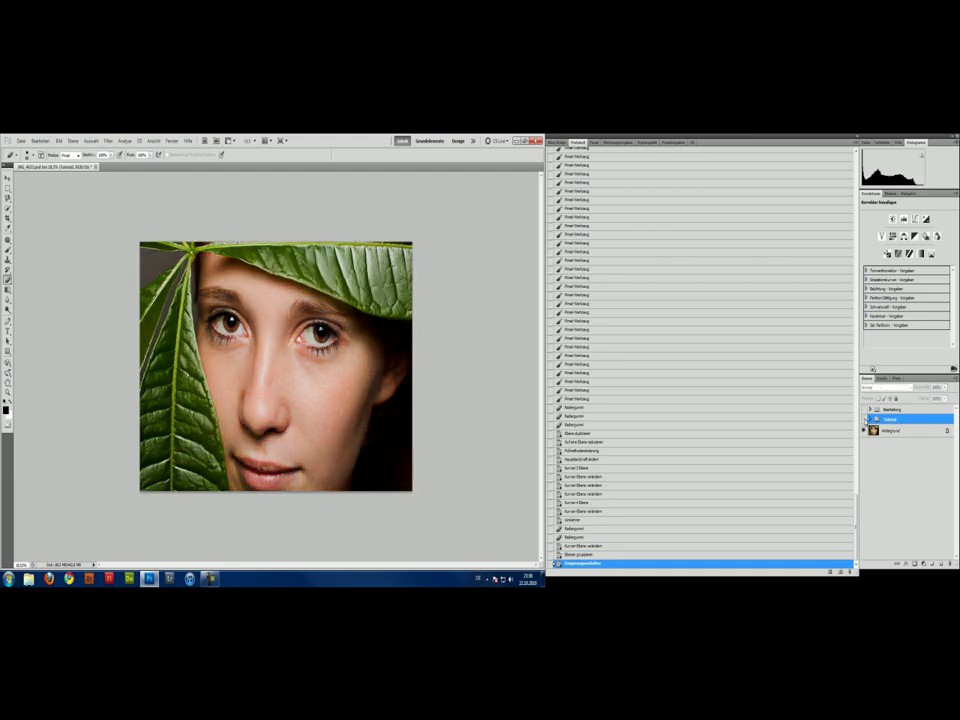
click(865, 419)
click(865, 419)
click(866, 411)
click(866, 411)
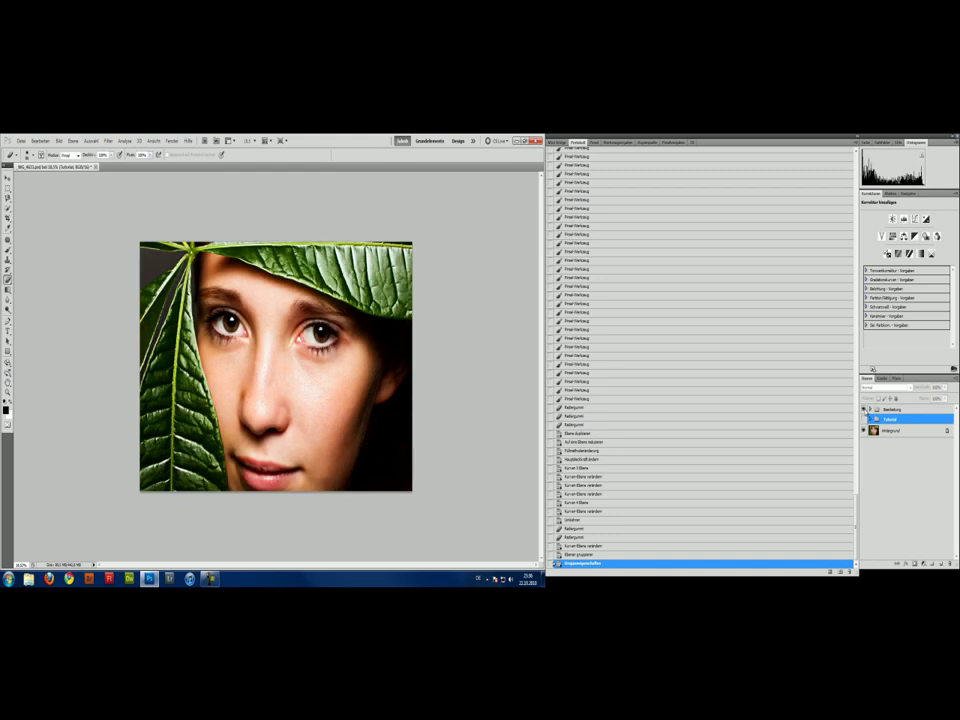
click(866, 411)
click(866, 411)
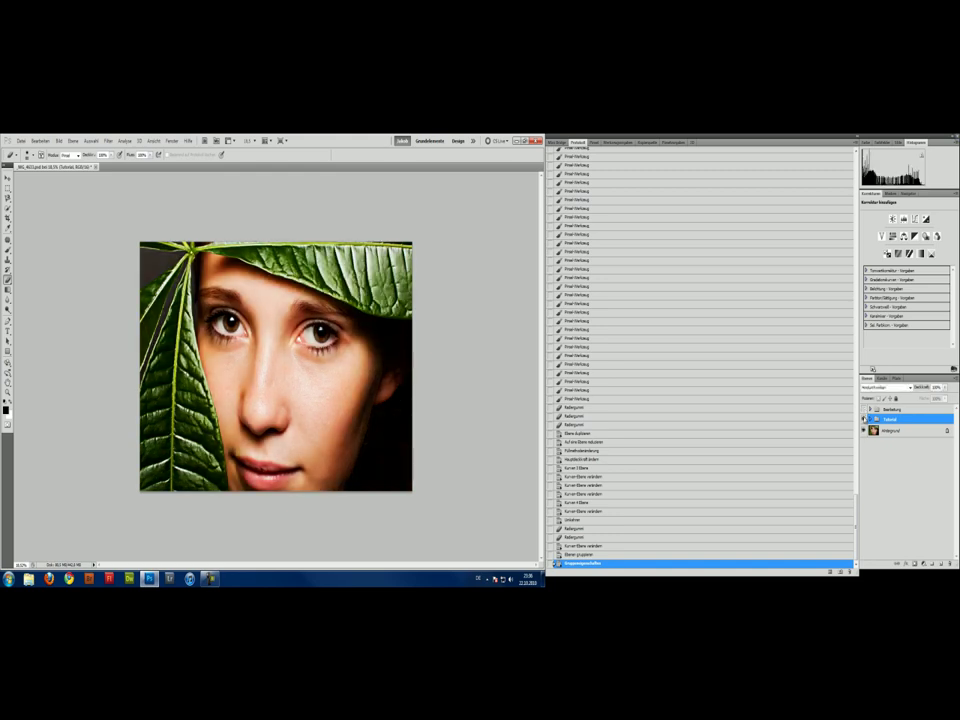
click(865, 419)
click(865, 419)
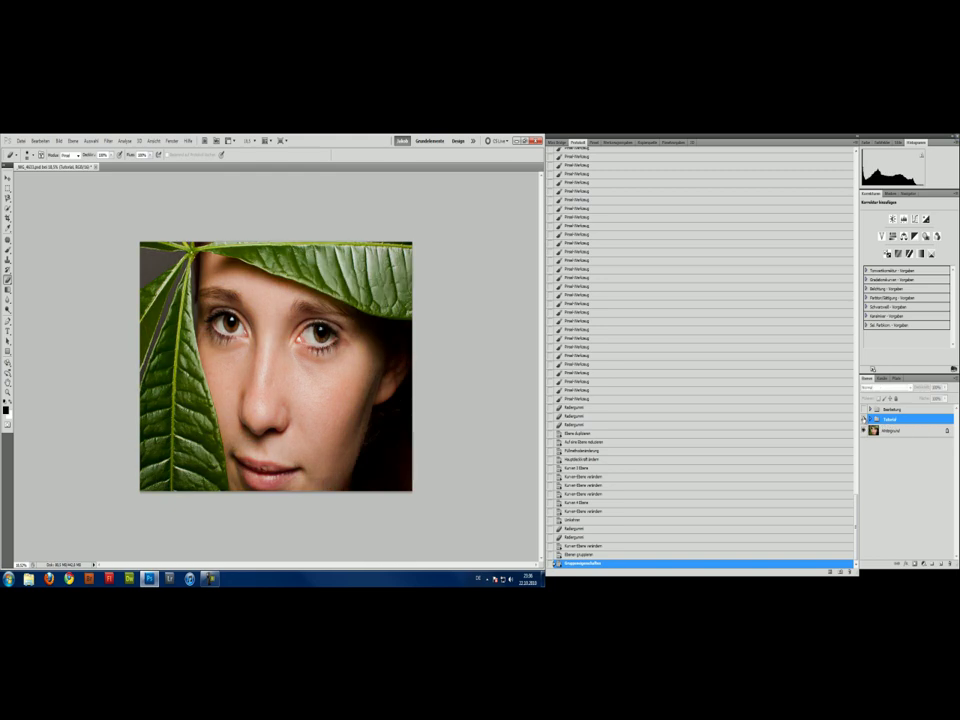
click(865, 419)
click(866, 412)
click(865, 414)
click(865, 419)
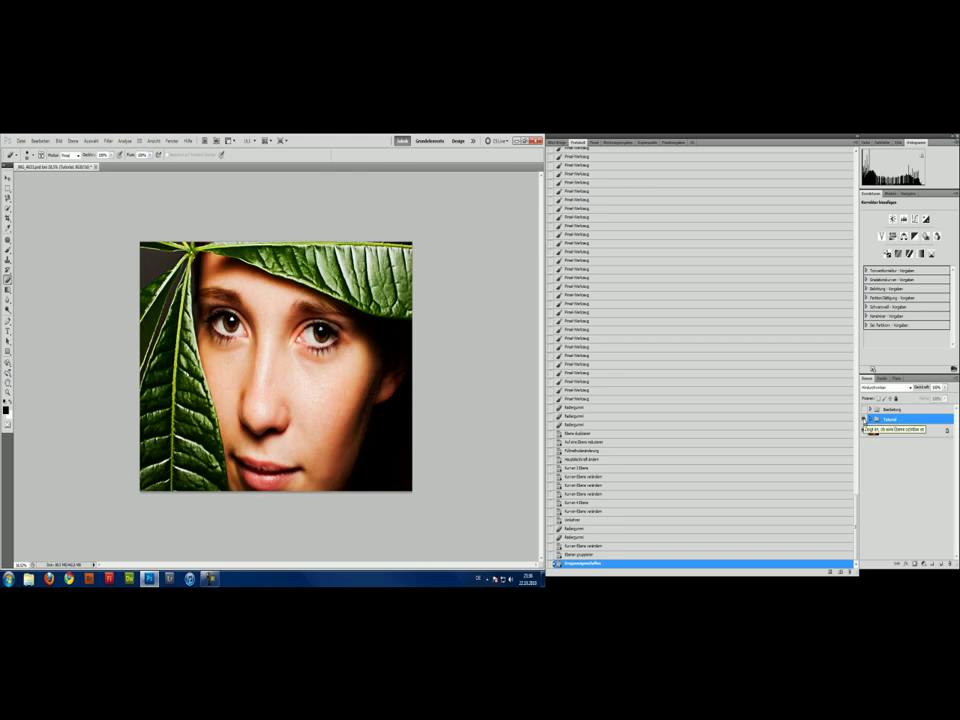
click(865, 419)
key(Delete)
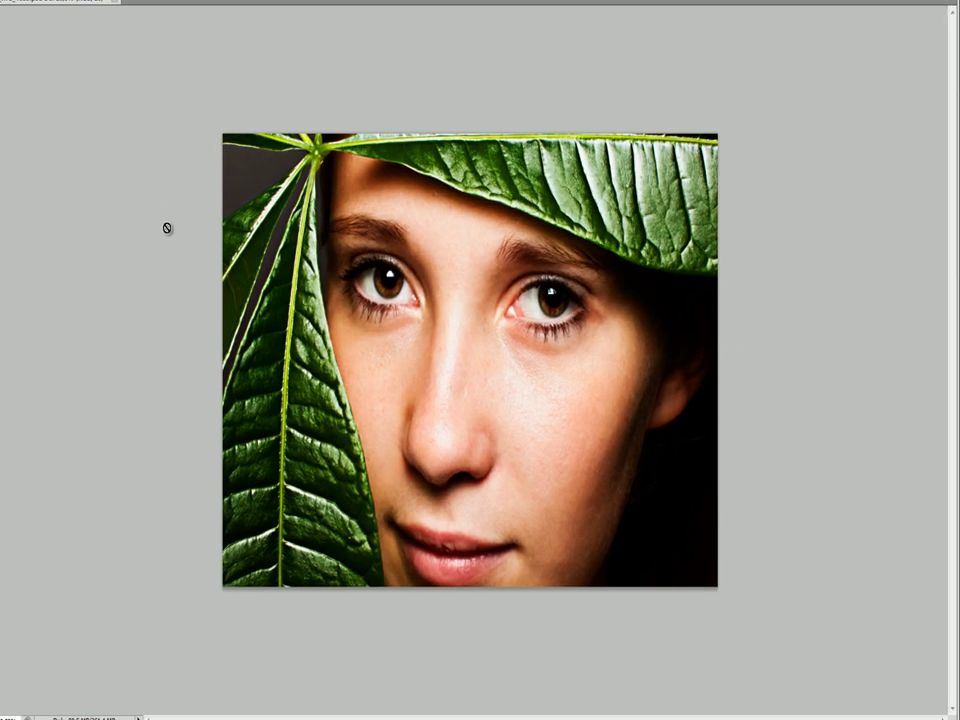
- Dismiss the eraser error message with OK to leave the finished portrait showing
click(107, 290)
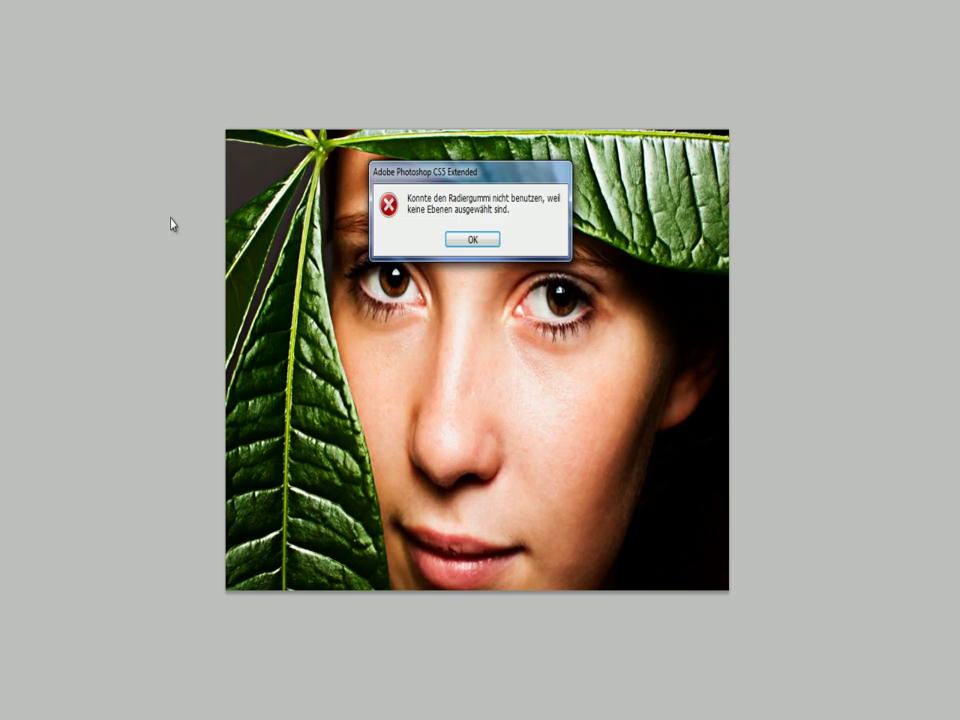
click(478, 243)
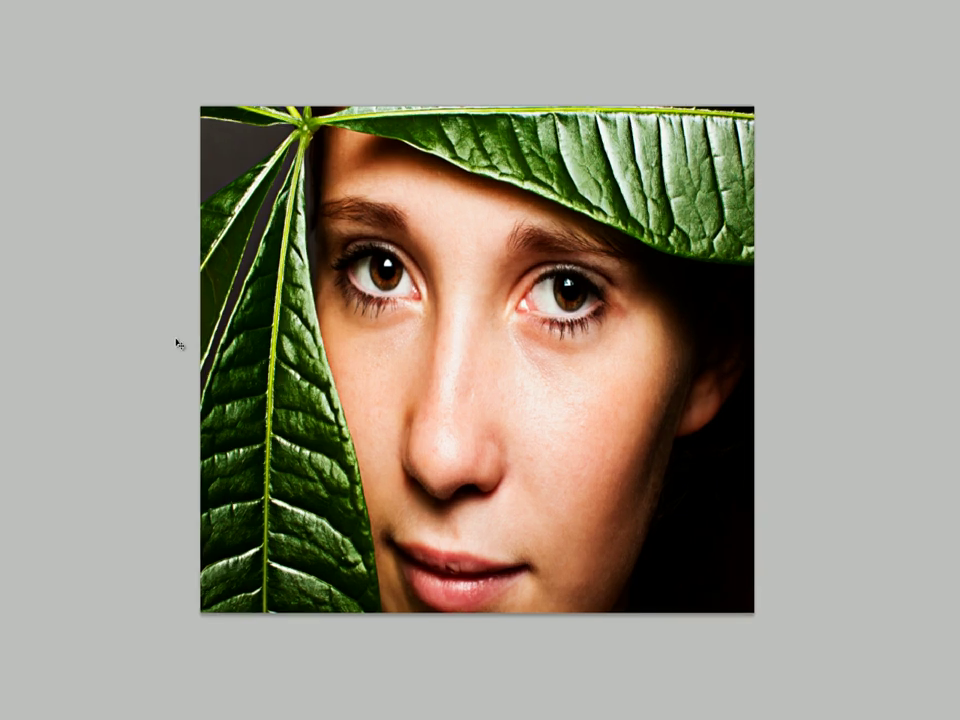